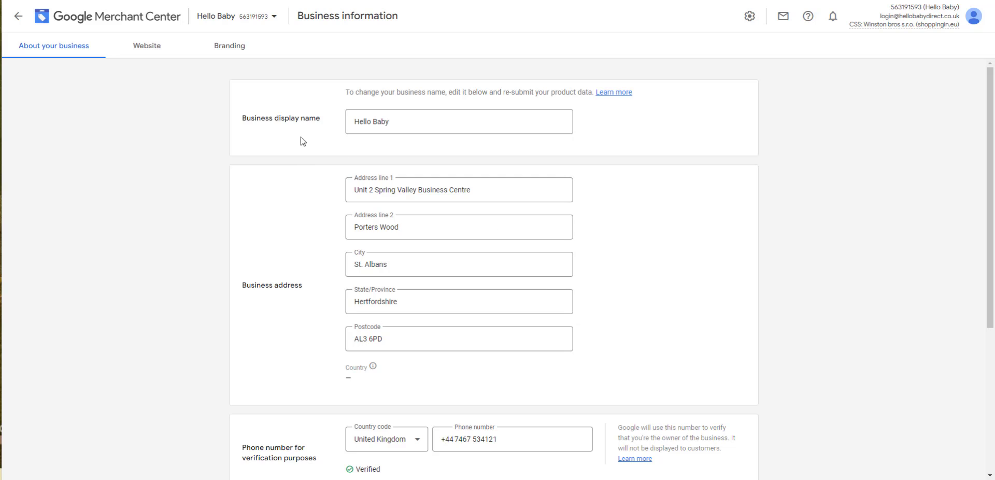
Scroll through the business name, address and contact details on About your business
scroll(357, 192, "down", 2)
scroll(365, 205, "down", 3)
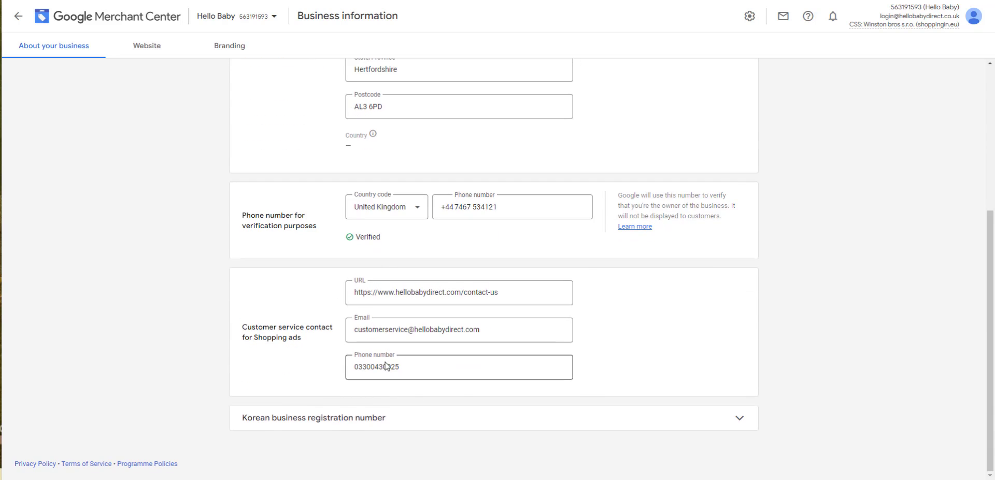
scroll(386, 366, "up", 5)
Confirm the shop website is verified and claimed, then view the Branding settings
left_click(147, 48)
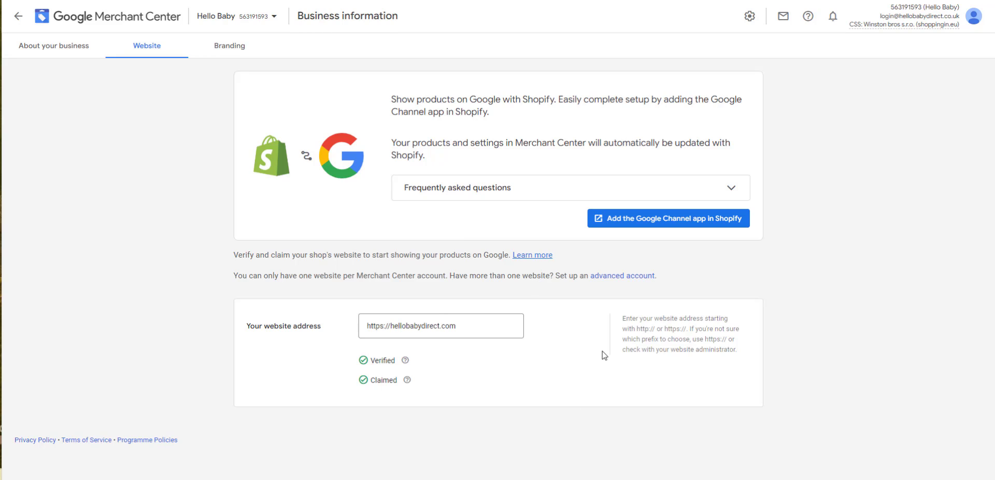
left_click(232, 48)
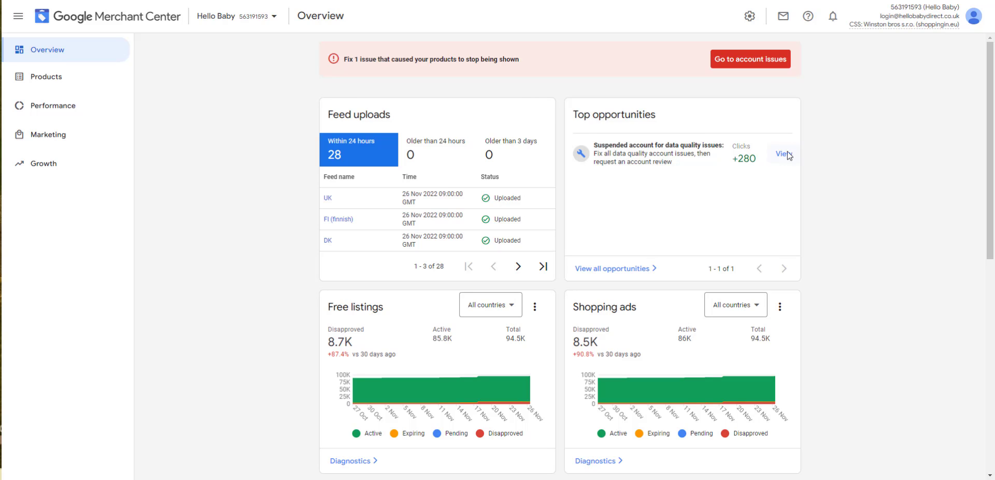
Go to Delivery and returns and start adding a new delivery service
left_click(749, 16)
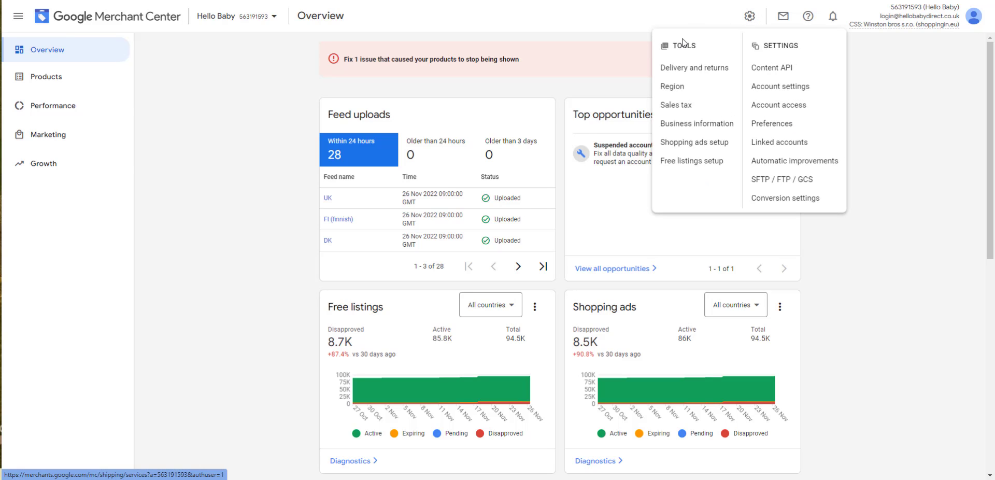
left_click(676, 72)
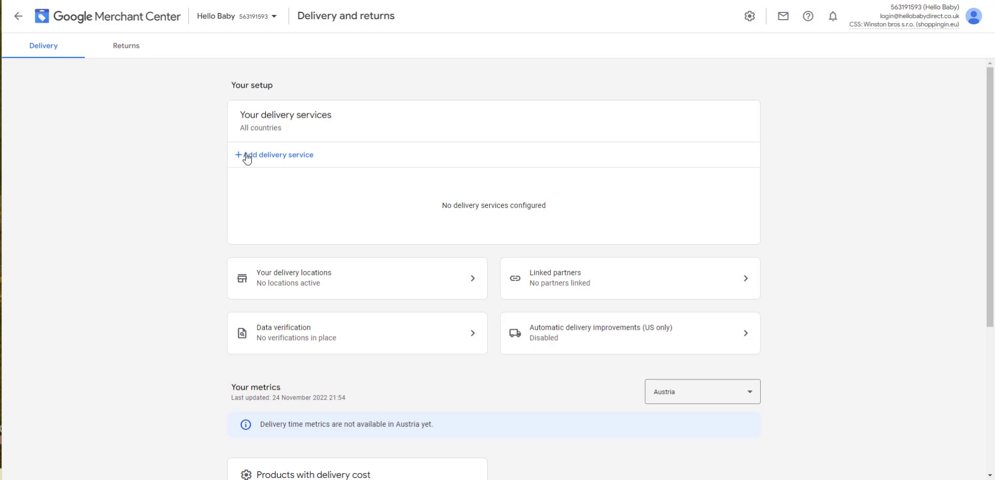
left_click(267, 155)
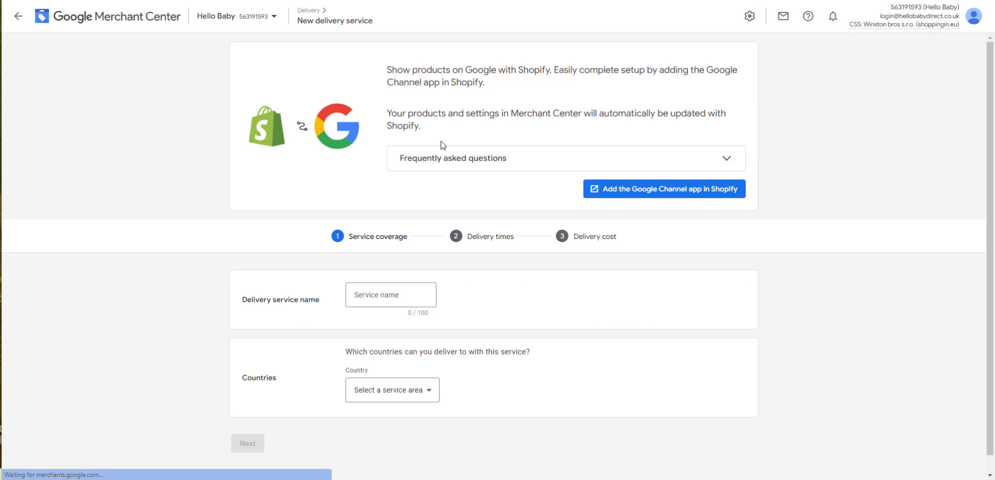
Name the service 'Test', deliver to the United Kingdom, and proceed to delivery times
left_click(378, 291)
type("Test")
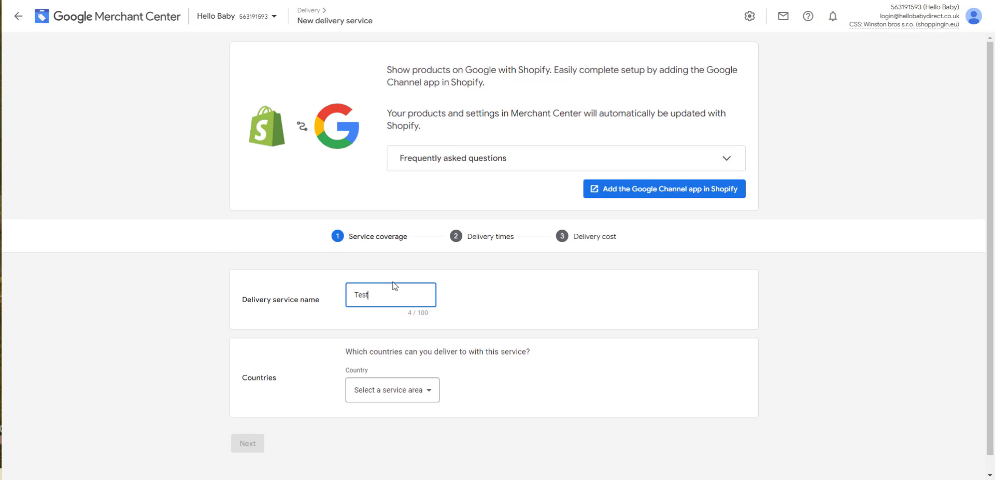
scroll(409, 358, "down", 1)
left_click(419, 374)
left_click_drag(450, 218, 413, 371)
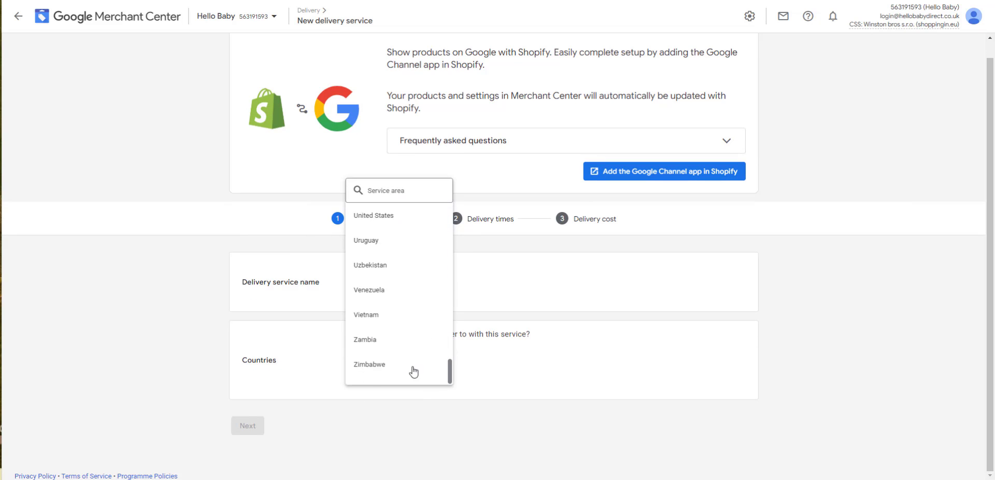
scroll(380, 289, "up", 2)
left_click(379, 289)
scroll(373, 358, "down", 2)
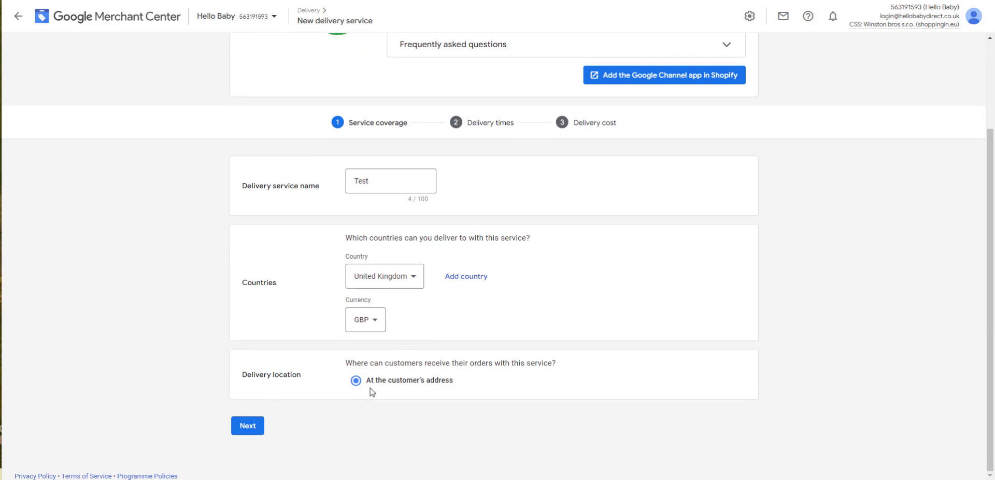
left_click(247, 426)
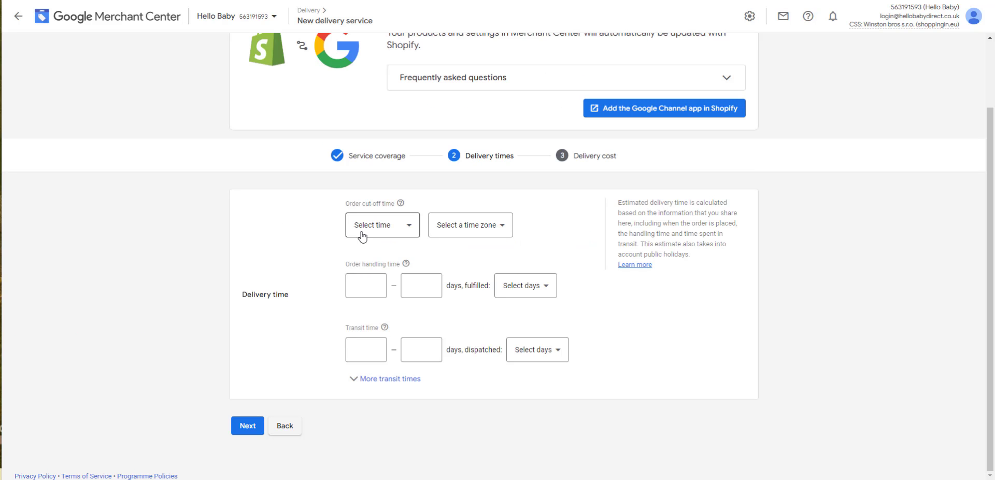
Set the order cut-off time to 09:00 Pacific Standard Time
left_click(383, 230)
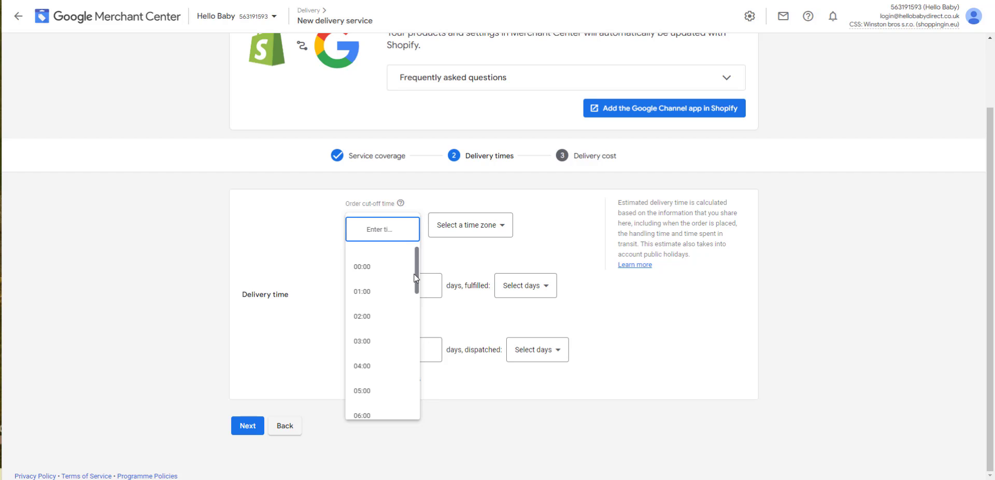
left_click_drag(417, 275, 416, 309)
left_click(364, 367)
left_click(487, 233)
left_click(443, 253)
Set handling time to 1–5 days and transit time to 1–5 days
left_click(356, 283)
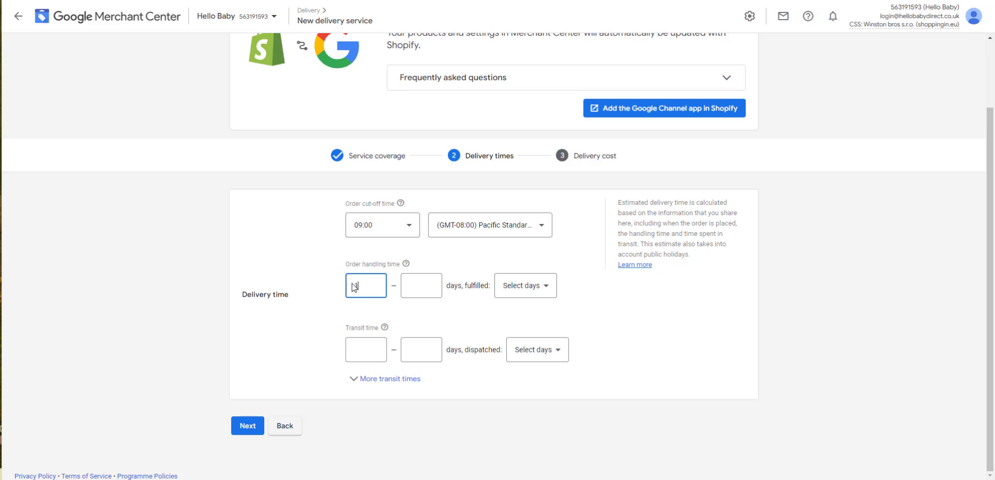
type("1")
left_click(422, 284)
type("5")
left_click(355, 349)
type("1")
left_click(428, 351)
type("5")
Make fulfilment and dispatch days Mon–Sun and continue to delivery cost
left_click(505, 289)
left_click(524, 344)
left_click(542, 365)
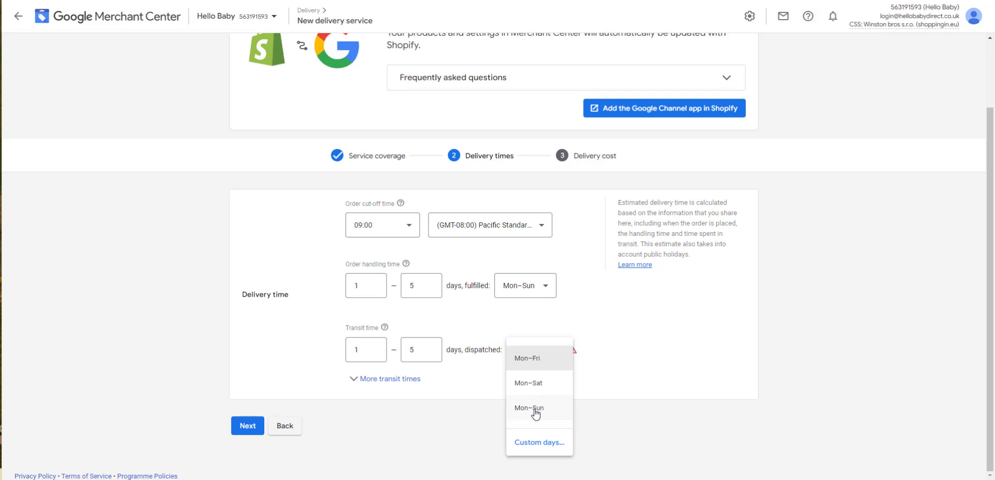
left_click(532, 409)
left_click(248, 426)
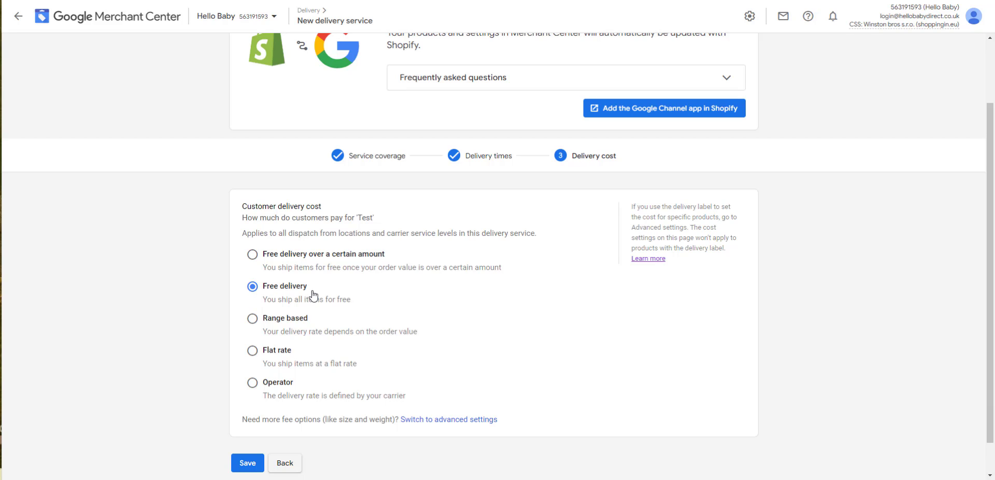
scroll(311, 295, "down", 1)
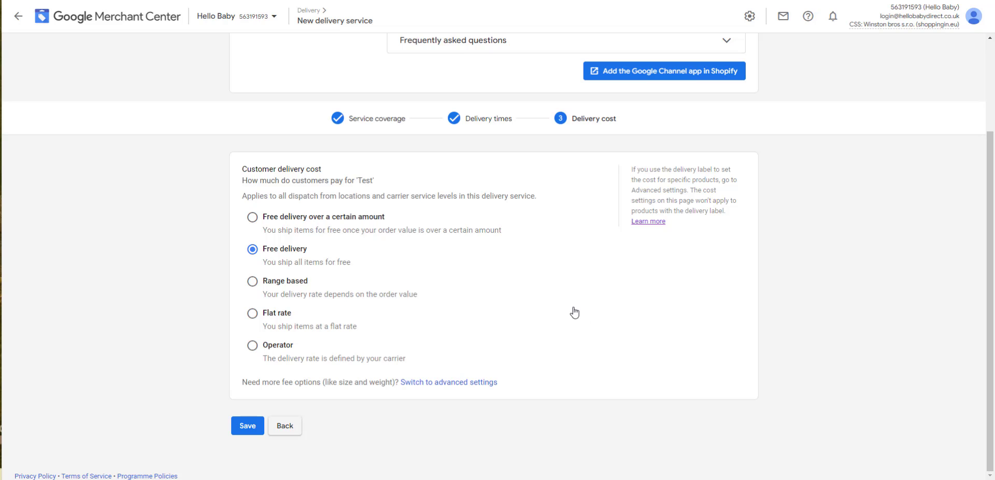
Create a new single rate table for all orders based on weight in kilograms
left_click(447, 382)
scroll(468, 337, "down", 1)
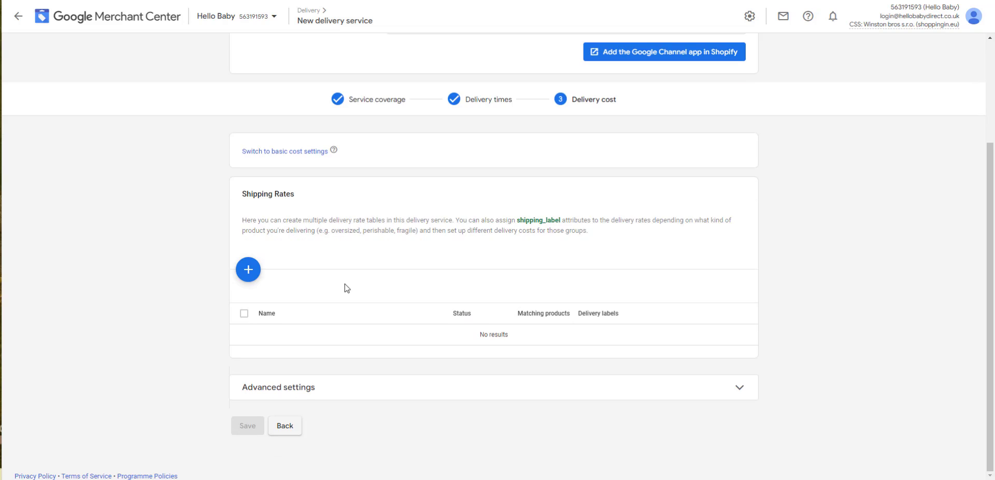
left_click(248, 268)
left_click(371, 222)
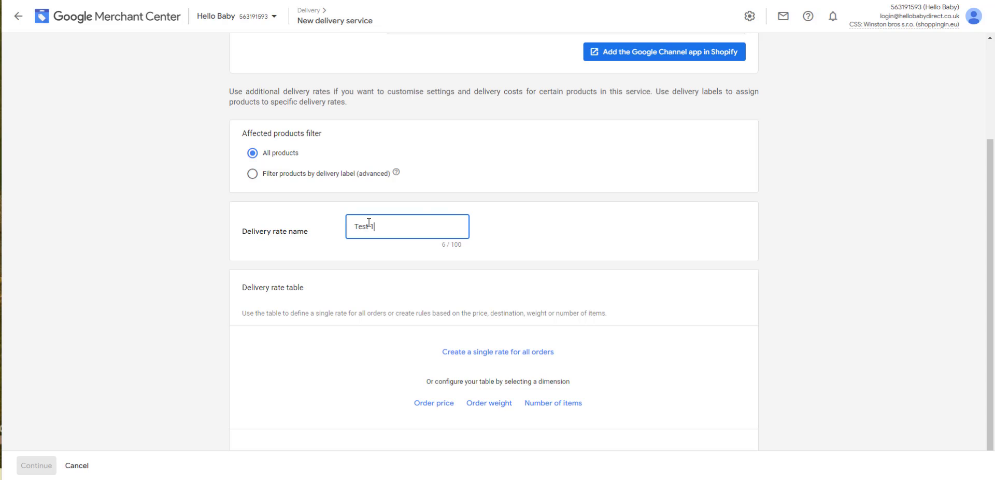
left_click(497, 351)
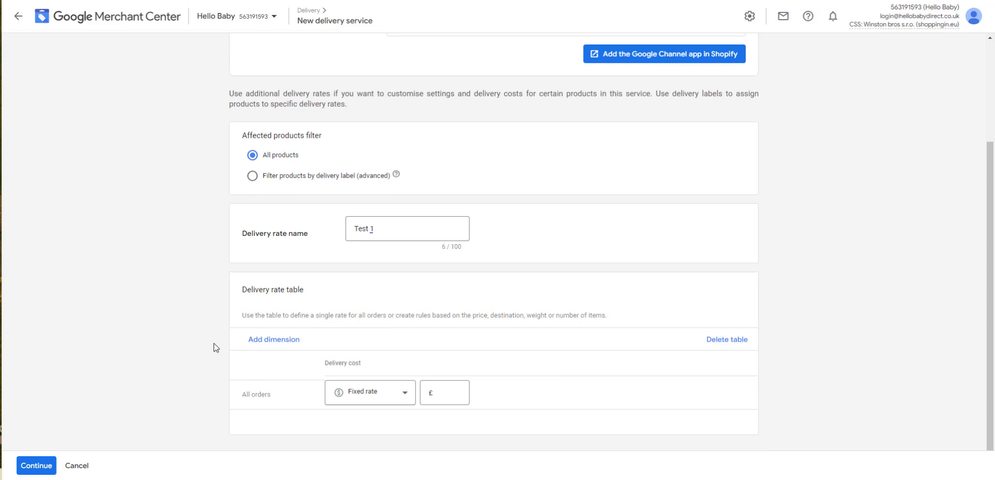
left_click(268, 340)
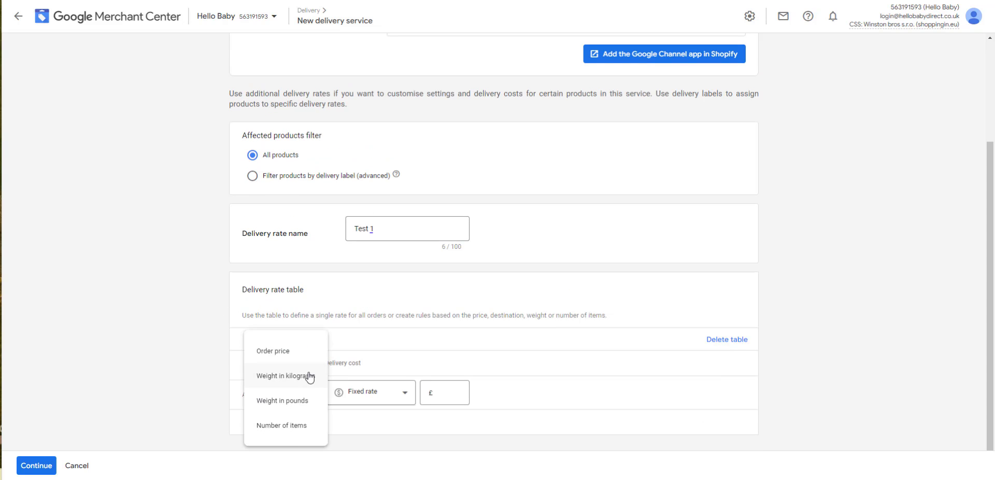
left_click(292, 382)
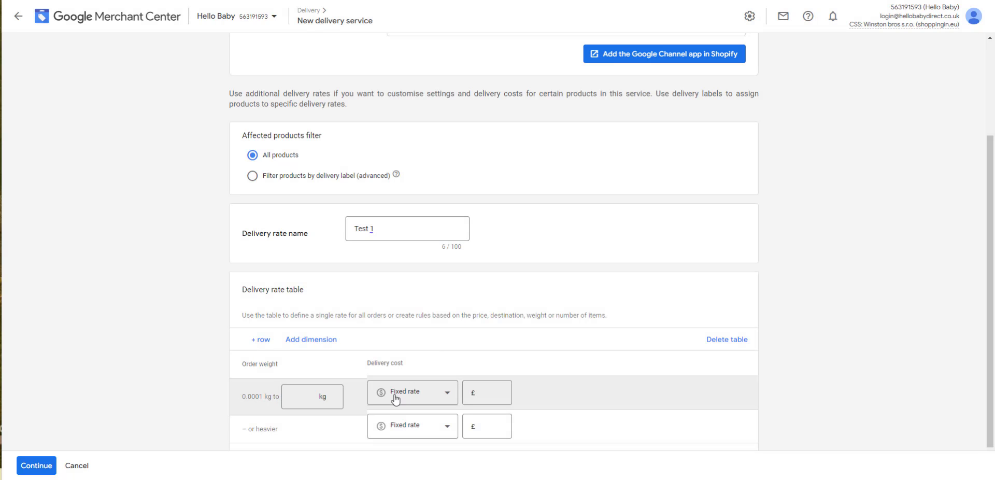
Add weight bands: up to 1 kg at £10 and 1–2 kg at £20
left_click(308, 394)
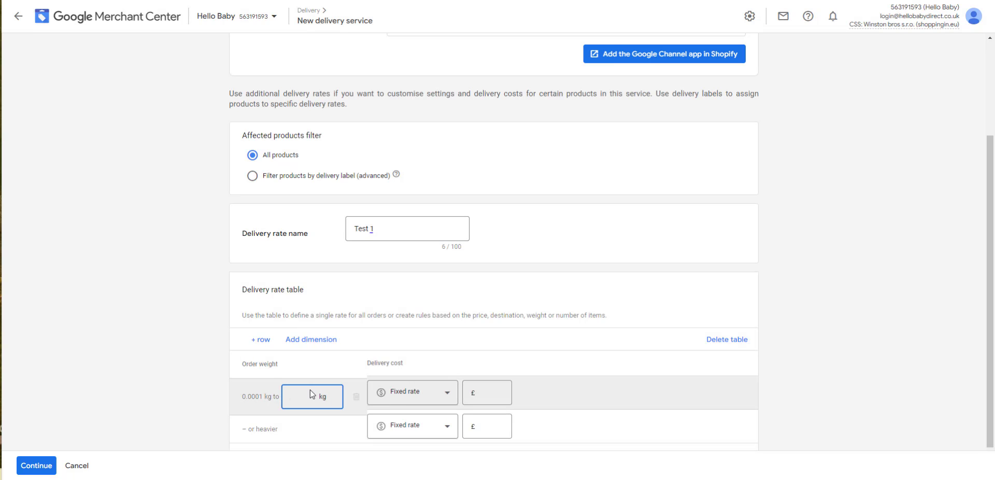
type("1")
left_click(481, 393)
type("10")
left_click(259, 343)
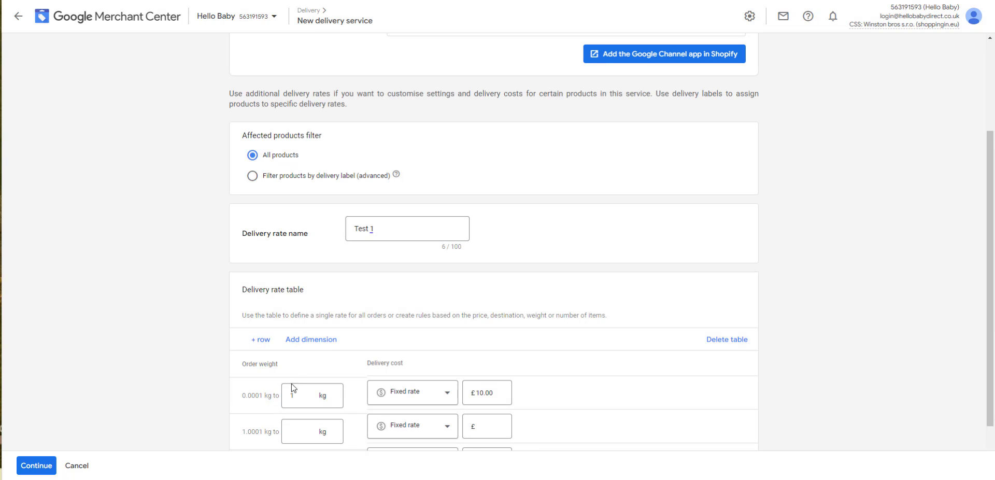
left_click(292, 431)
type("2")
left_click(484, 425)
type("20")
scroll(382, 412, "down", 2)
left_click(330, 289)
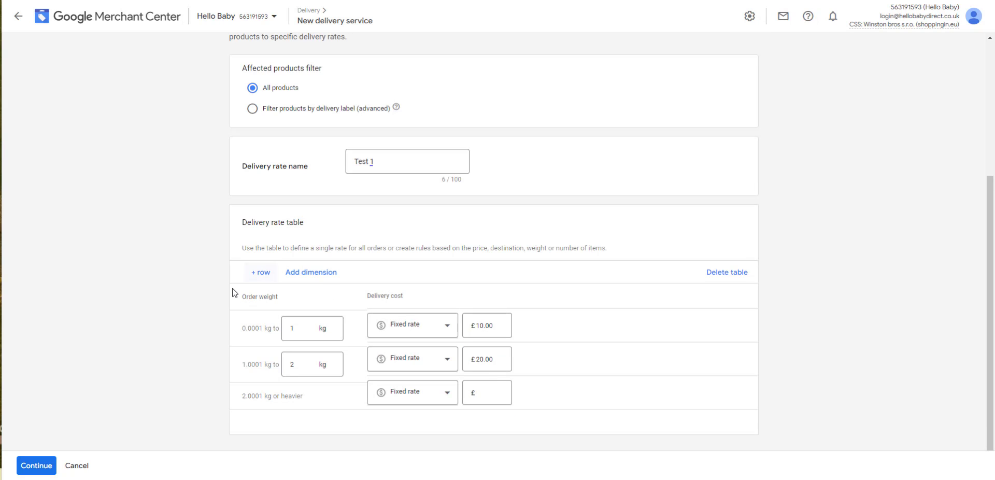
Add the 2–4 kg band at £30 and heavier orders at £40, then submit the service
left_click(271, 273)
left_click(293, 397)
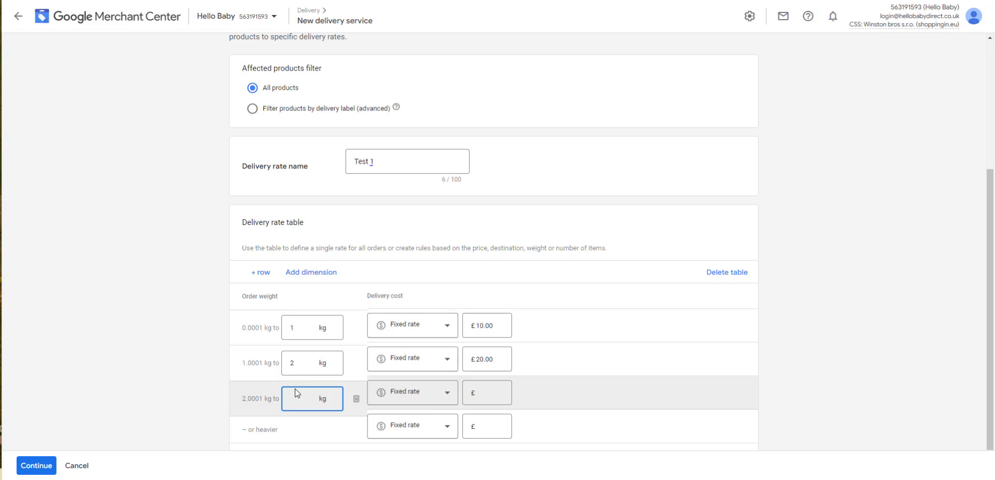
left_click(491, 398)
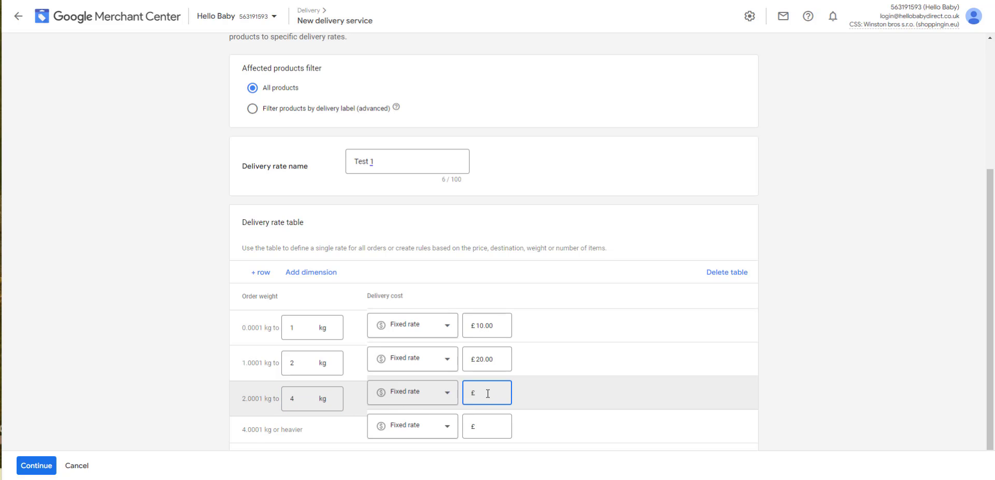
type("30")
key("Return")
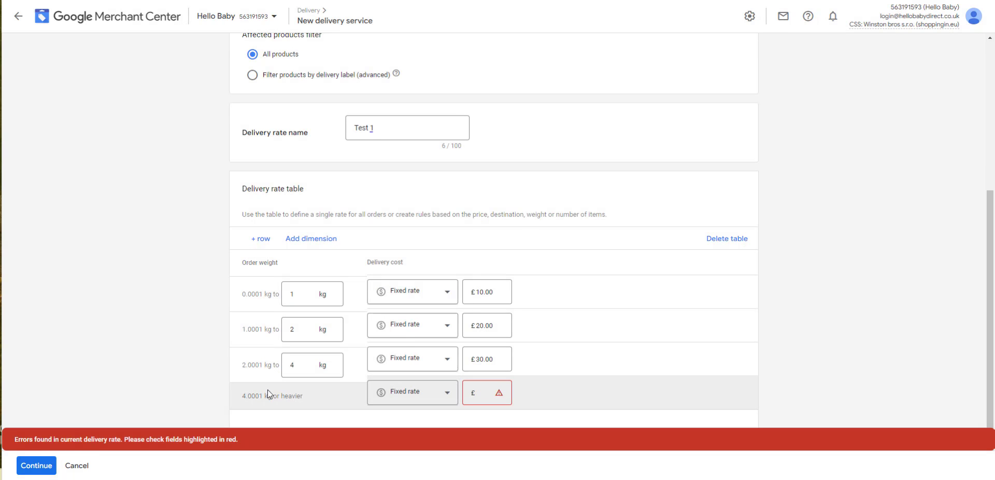
left_click(484, 392)
type("40")
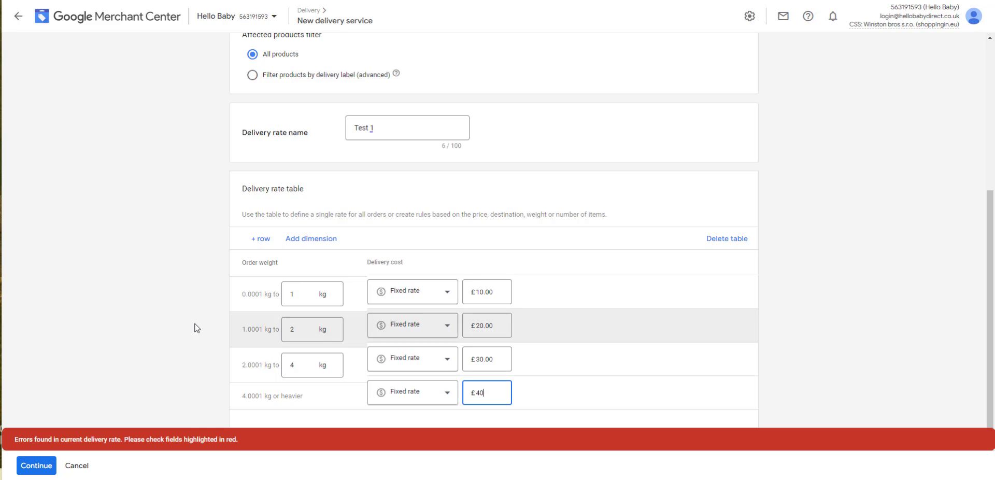
key("Return")
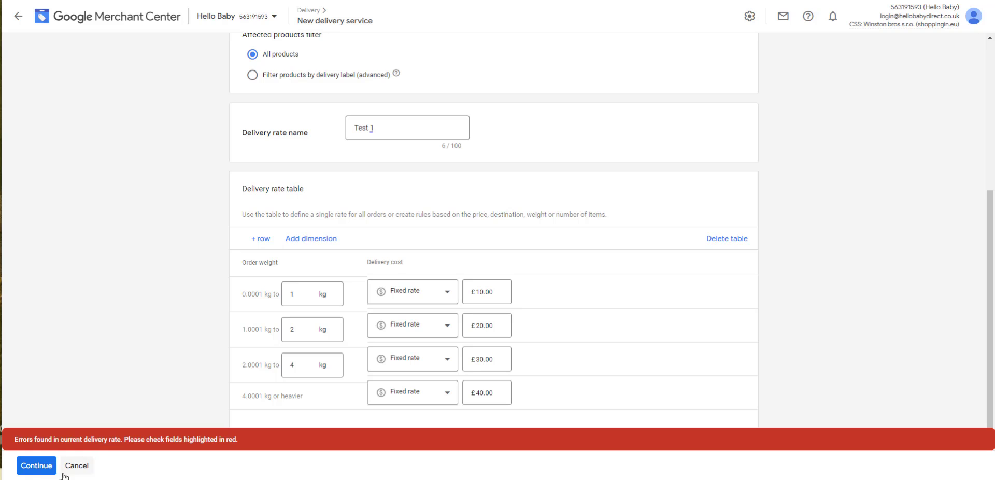
left_click(33, 468)
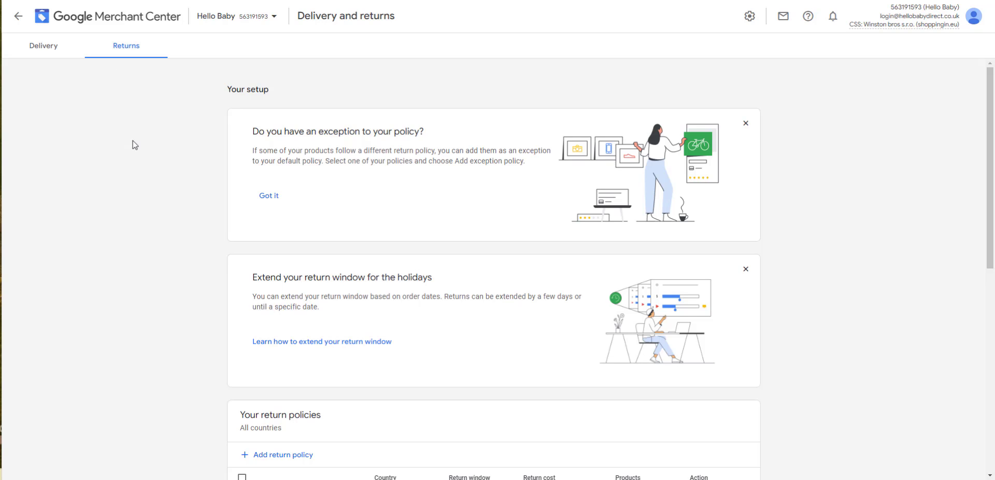
Review the default return policy covering Angola and 90 more countries
left_click(750, 16)
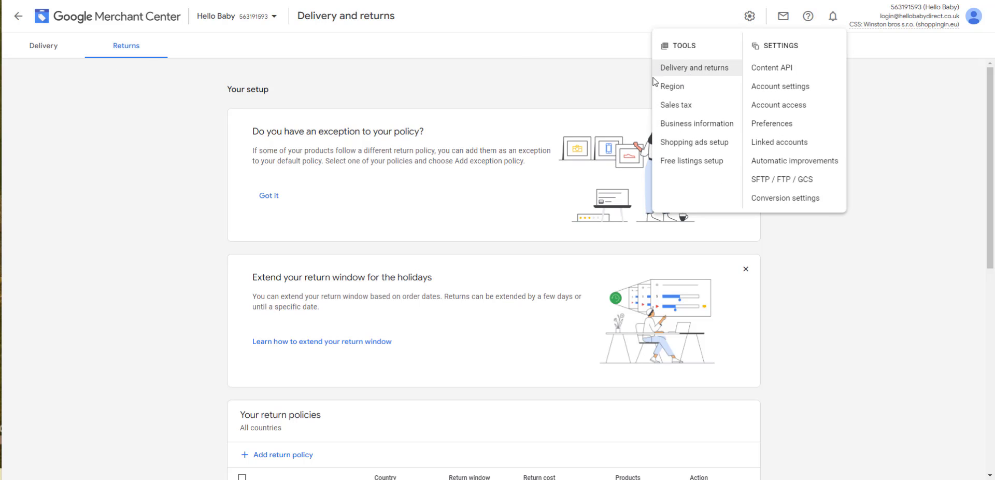
scroll(370, 154, "down", 4)
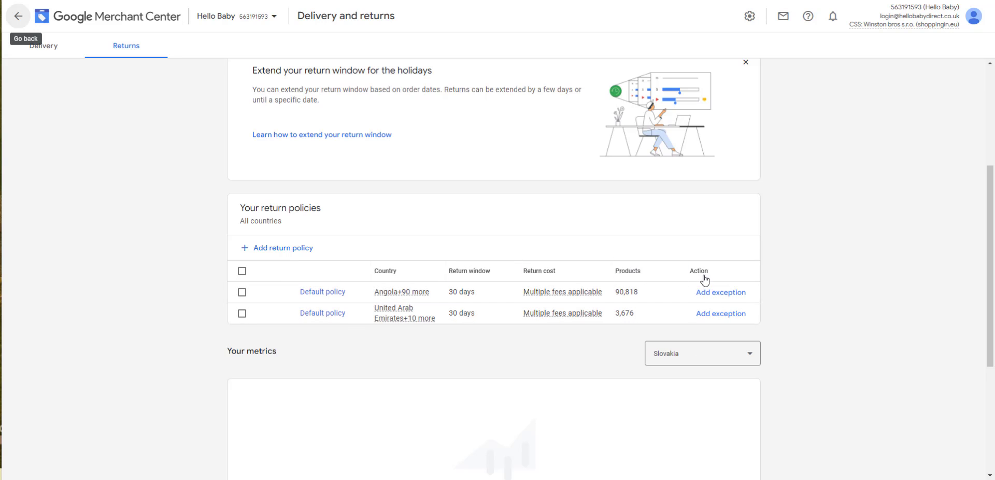
left_click(316, 291)
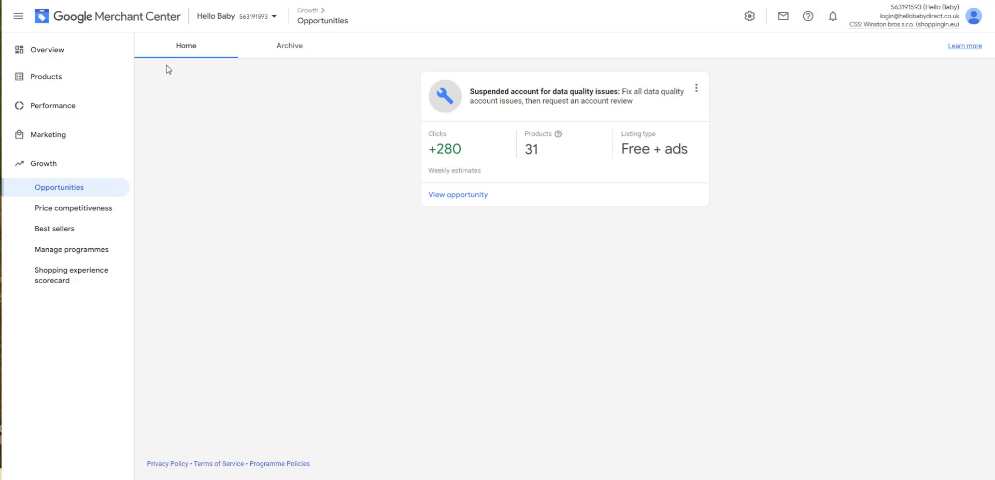
Check Shopping ads setup's Adult content and Review policies, then go to Free listings setup
left_click(749, 17)
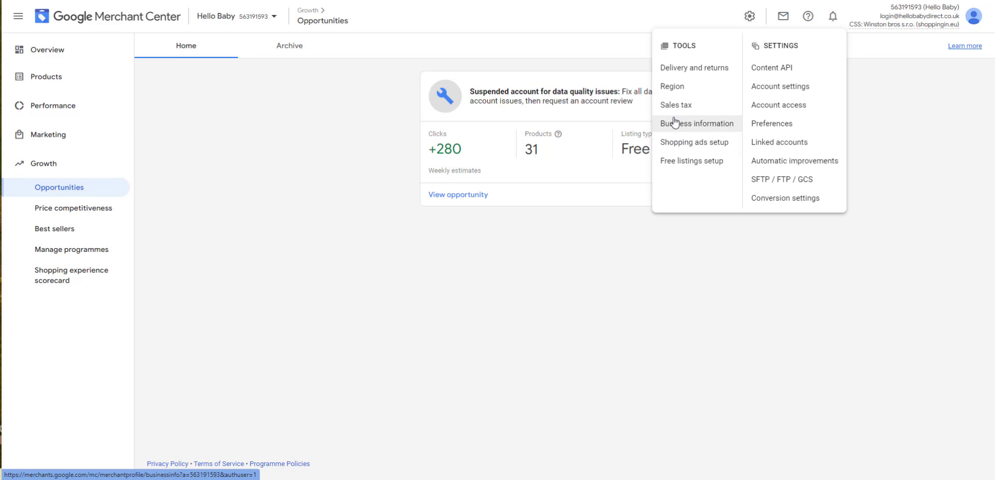
left_click(683, 148)
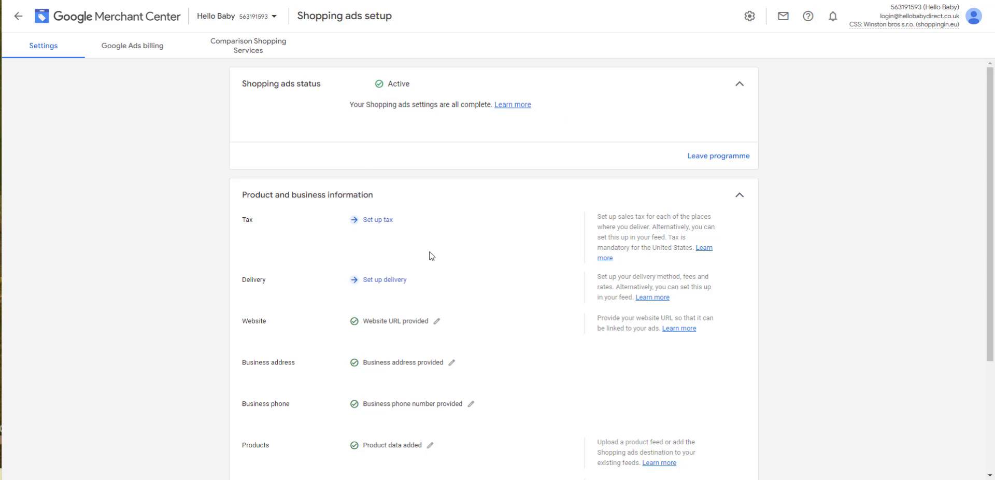
scroll(536, 197, "down", 2)
scroll(305, 276, "down", 1)
left_click(454, 399)
scroll(469, 368, "down", 1)
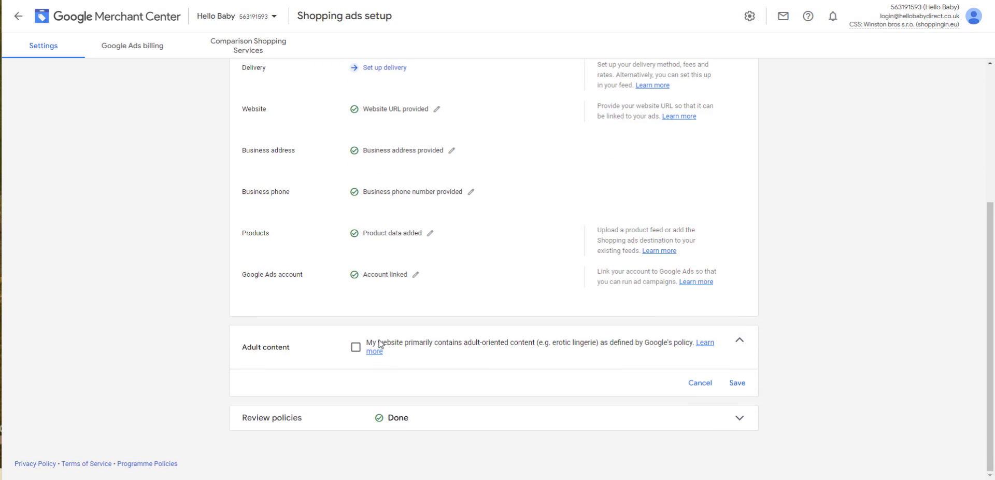
left_click(520, 416)
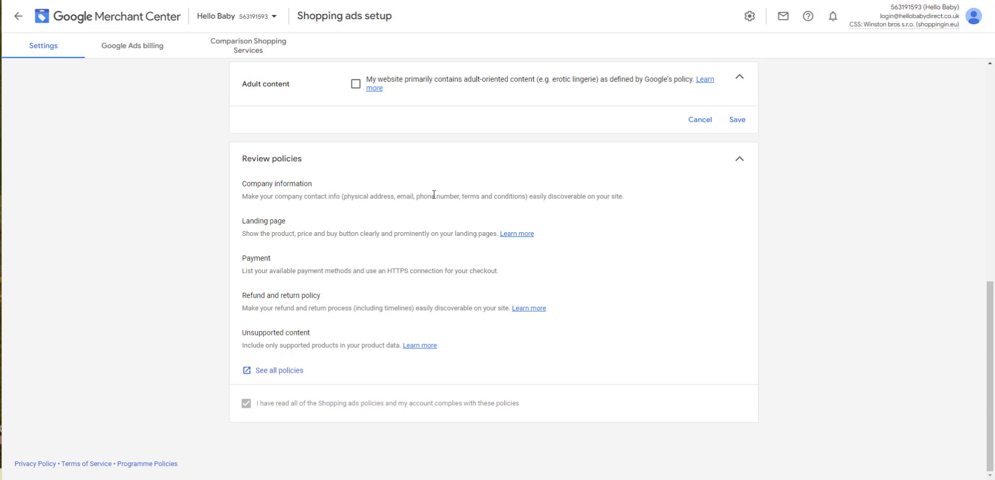
scroll(310, 324, "up", 10)
left_click(749, 16)
left_click(692, 162)
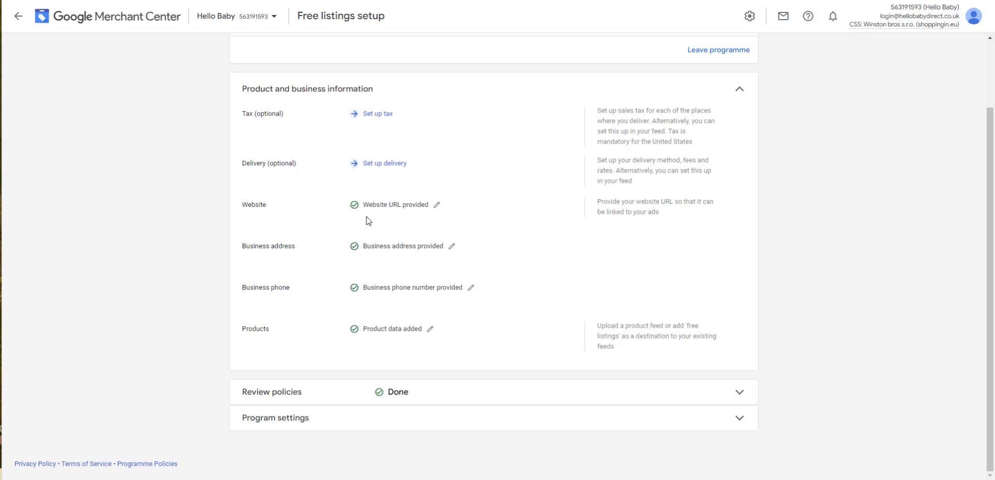
Expand the free listings Review policies and Program settings panels to see the delivery policy link
left_click(435, 391)
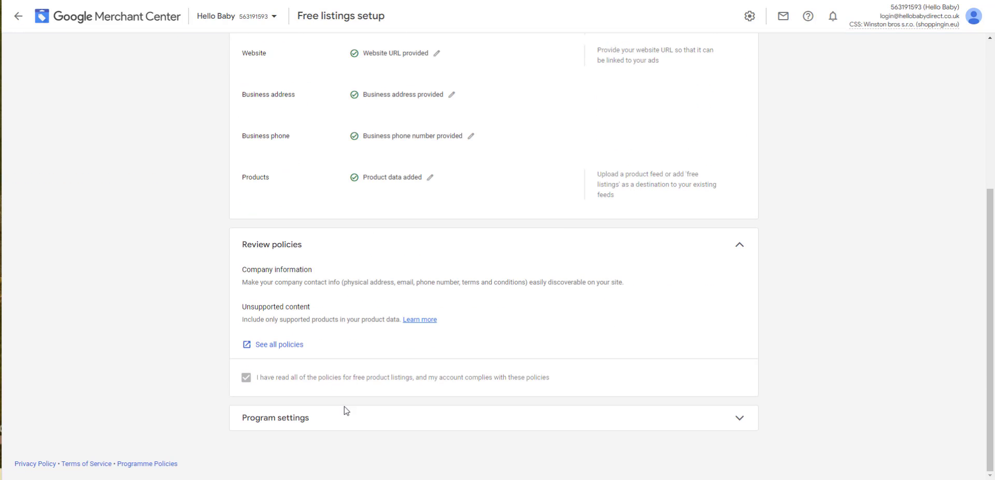
left_click(380, 419)
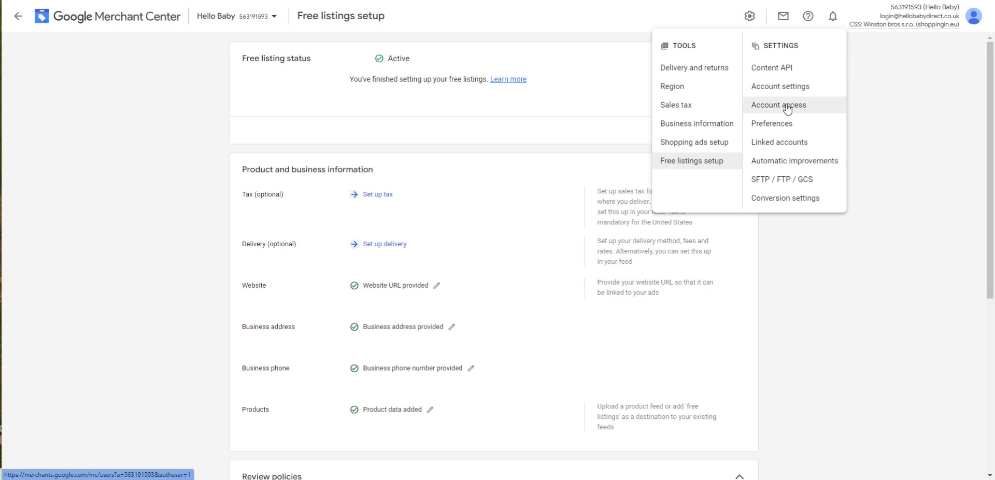
Open Account access and scroll through the users who have access
left_click(787, 109)
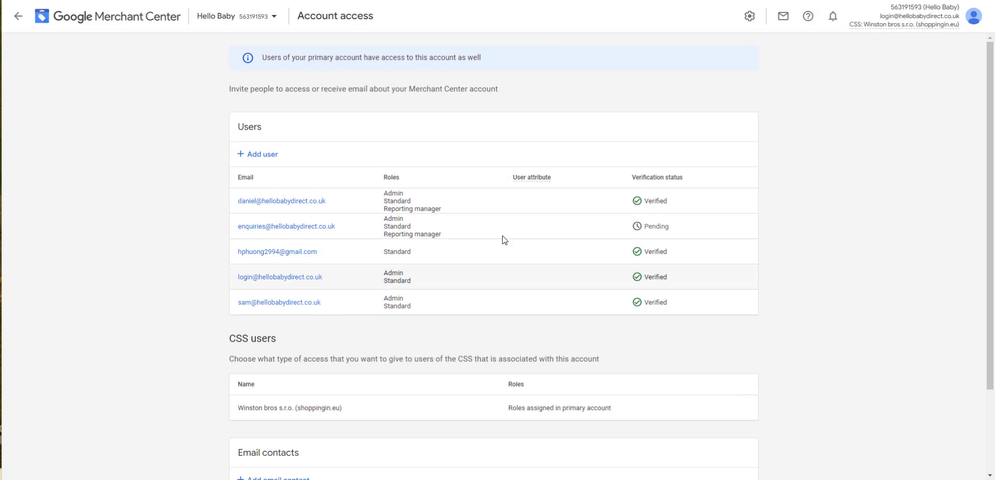
scroll(455, 333, "down", 2)
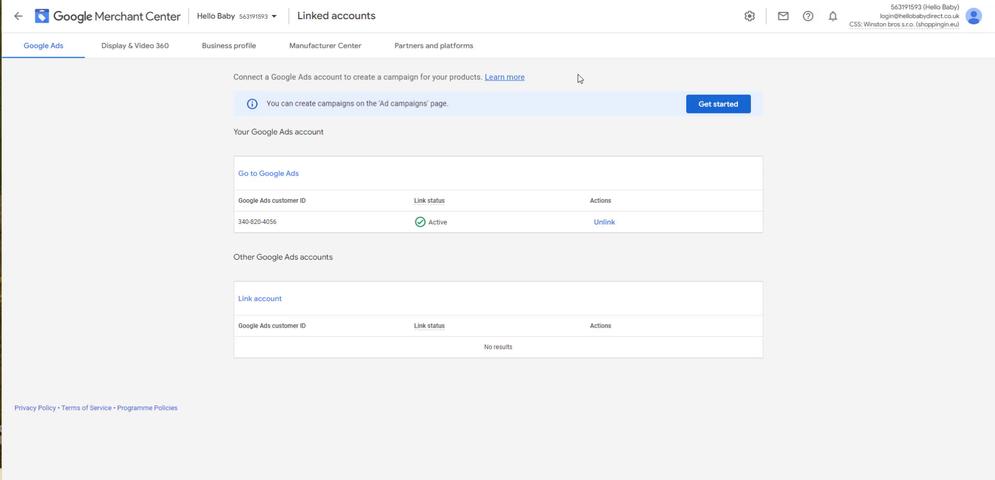
Go to Automatic improvements under Settings in the gear menu
left_click(746, 19)
left_click(777, 126)
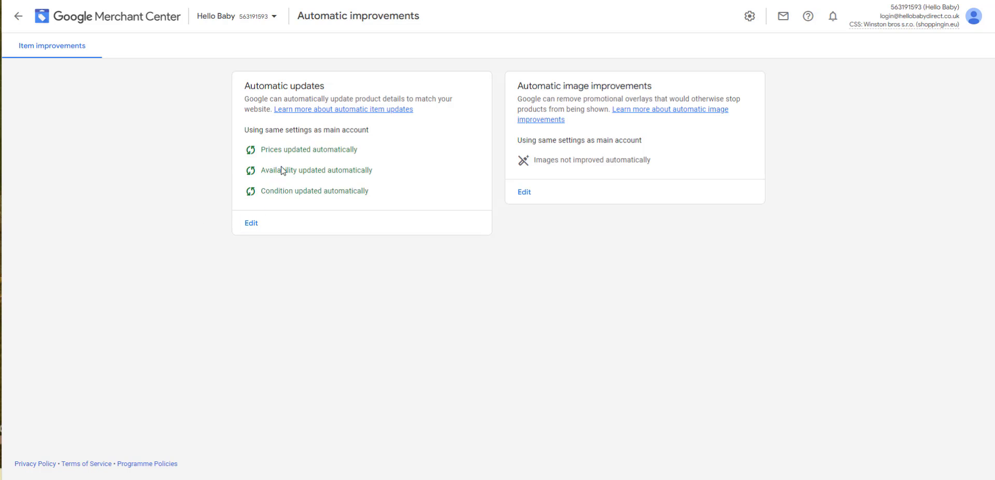
Review the Automatic updates settings without saving changes, then view the Automatic image improvements options
left_click(252, 223)
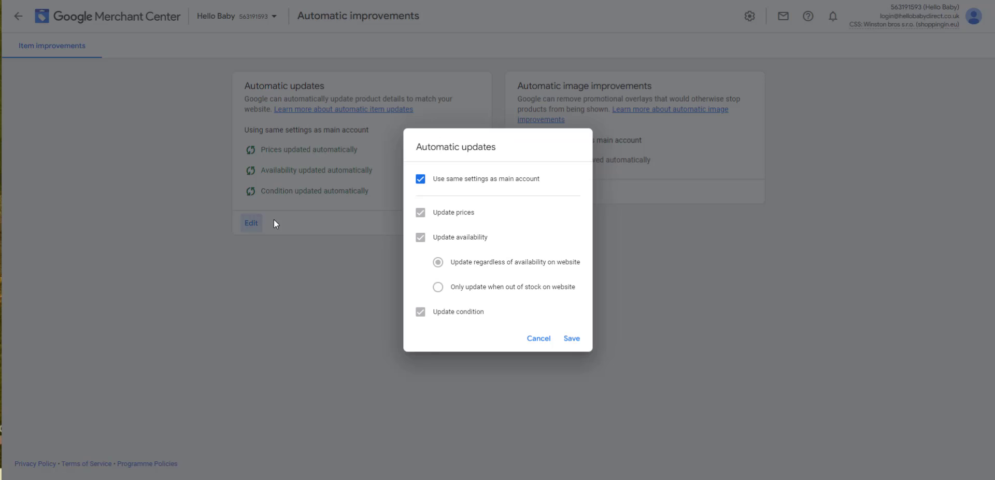
left_click(538, 339)
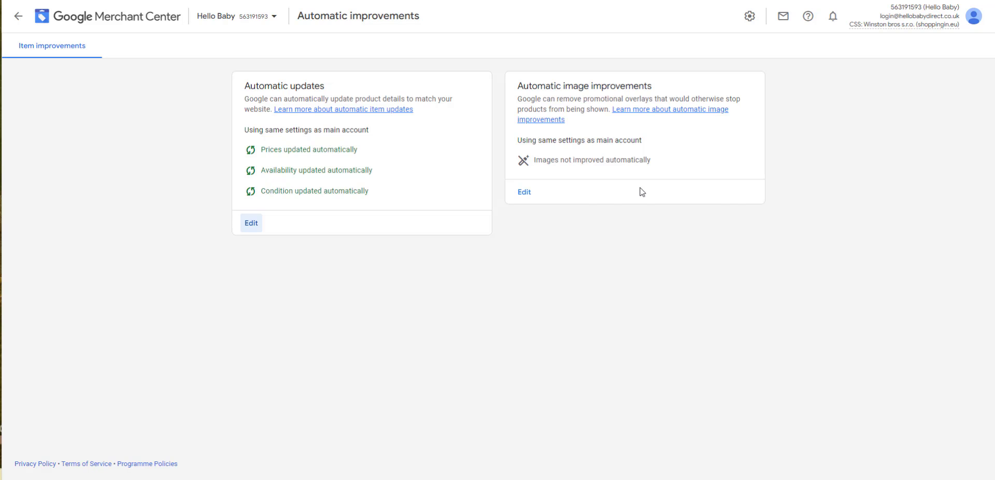
left_click(524, 192)
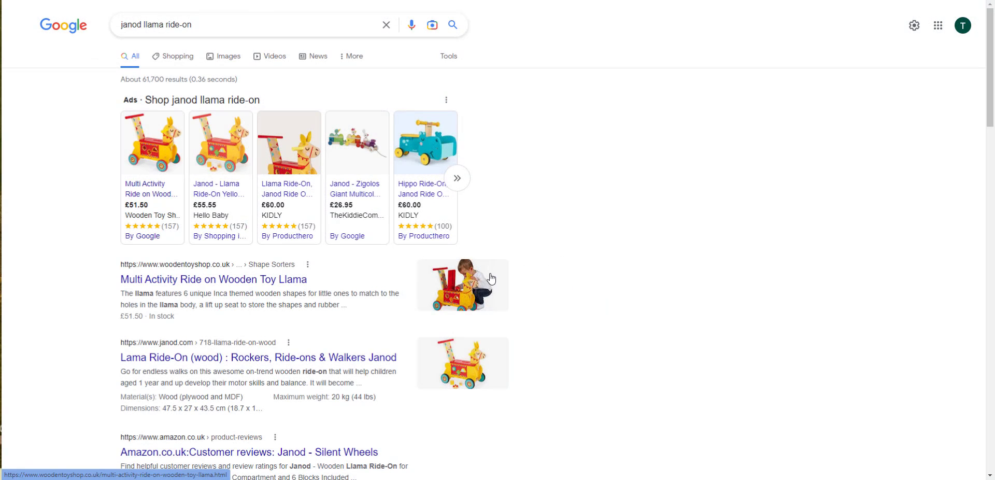
mouse_move(445, 228)
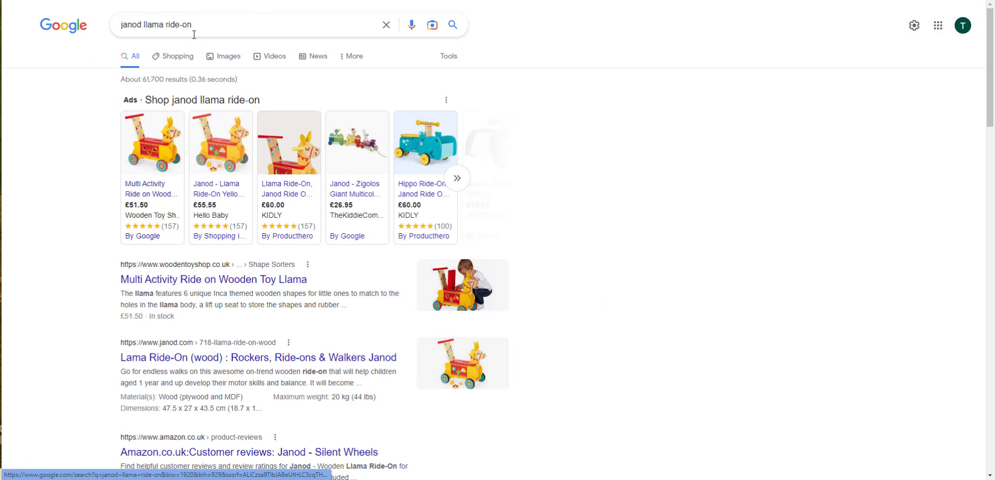
left_click_drag(192, 25, 106, 31)
left_click(48, 120)
mouse_move(220, 168)
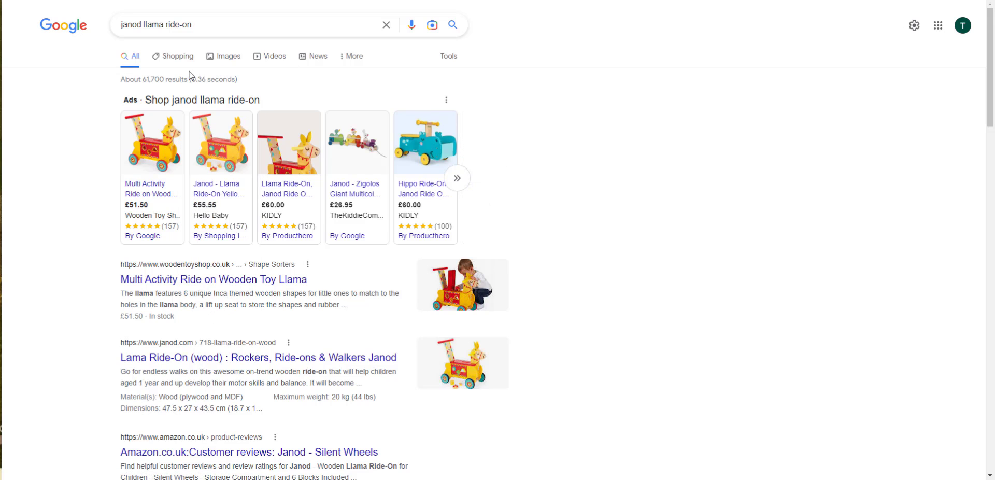
Switch the results to Shopping listings and browse down to Other matches
left_click(176, 57)
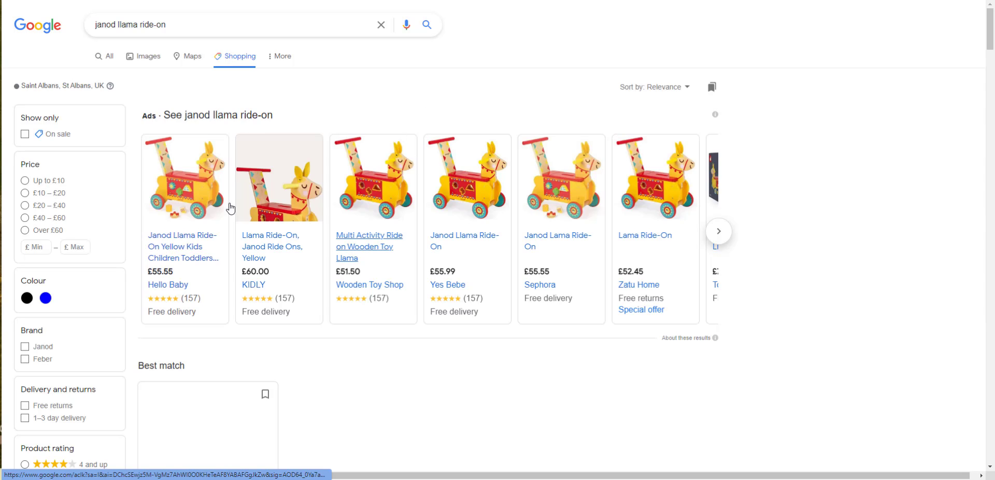
scroll(156, 218, "down", 2)
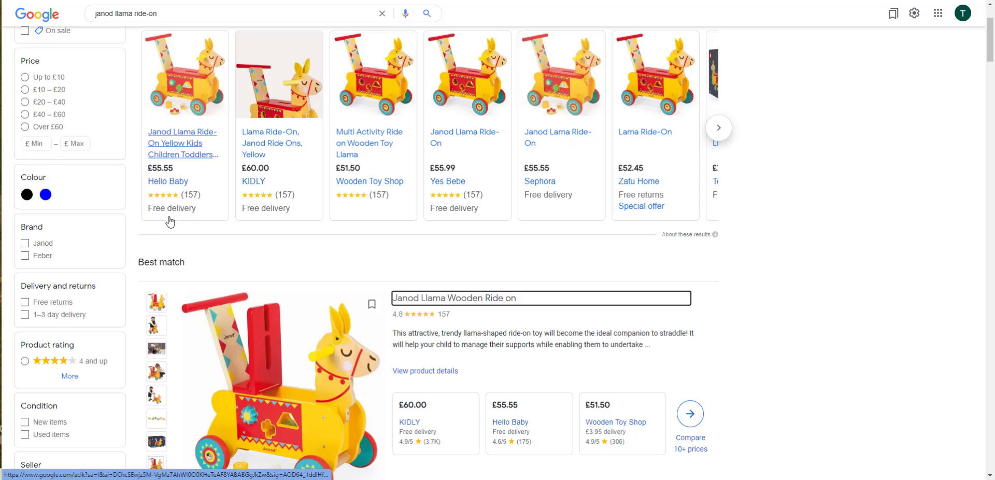
scroll(189, 276, "down", 3)
scroll(248, 296, "up", 1)
scroll(455, 333, "down", 5)
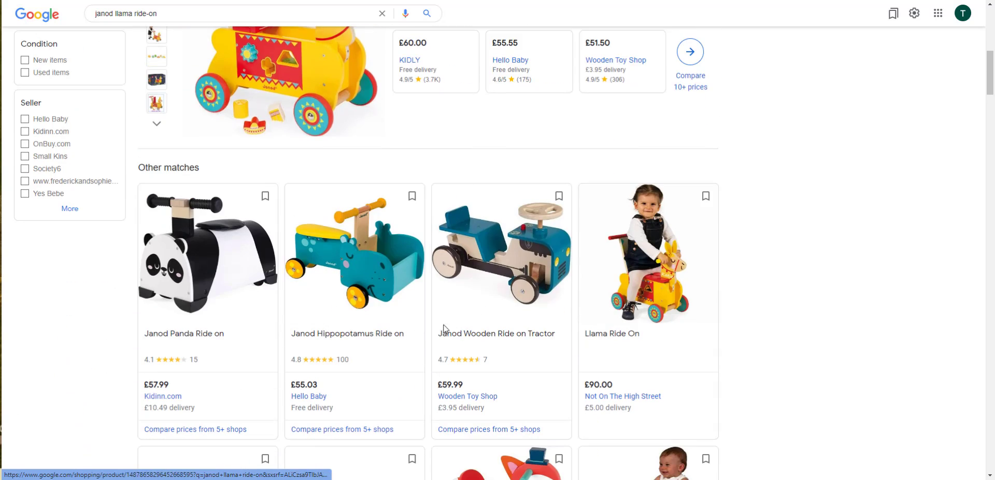
scroll(450, 323, "up", 2)
scroll(451, 323, "down", 5)
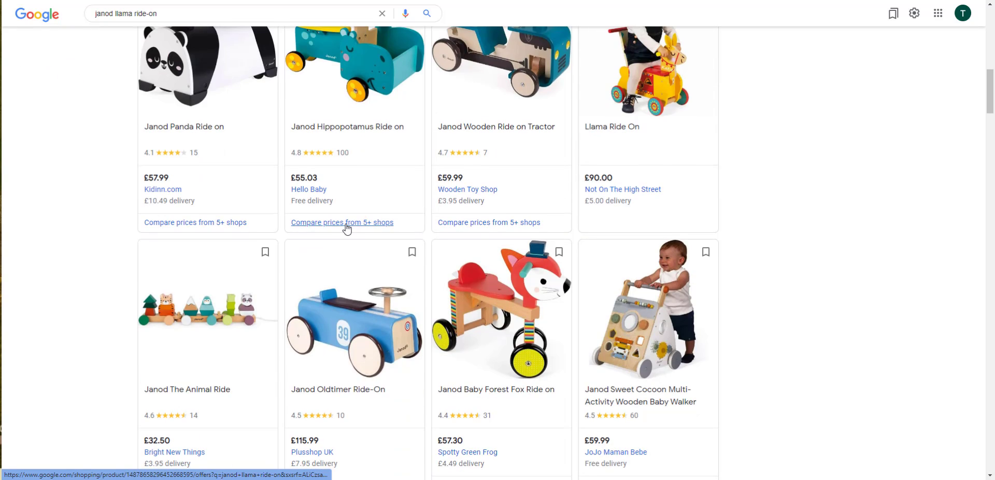
Compare seller prices for the Janod Hippopotamus Ride on, including Hello Baby's offer
left_click(346, 227)
scroll(266, 253, "down", 2)
scroll(239, 188, "up", 2)
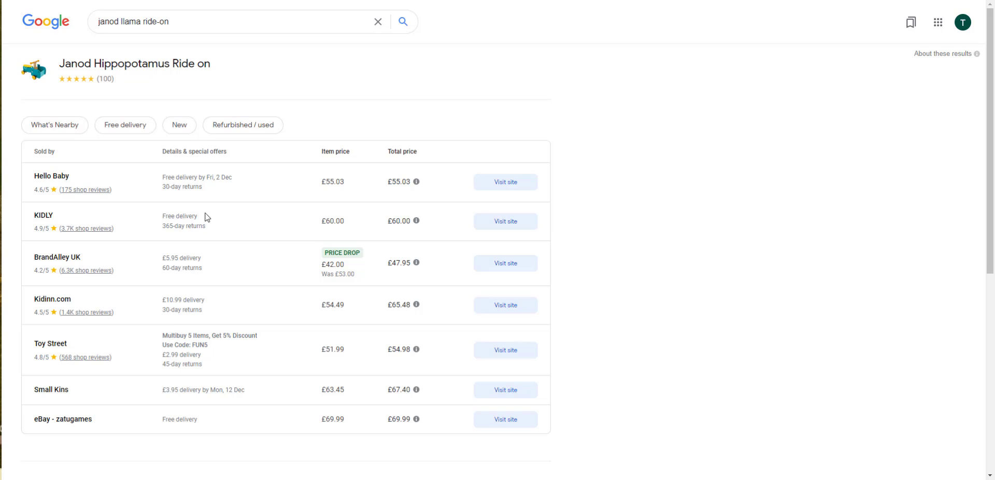
mouse_move(417, 262)
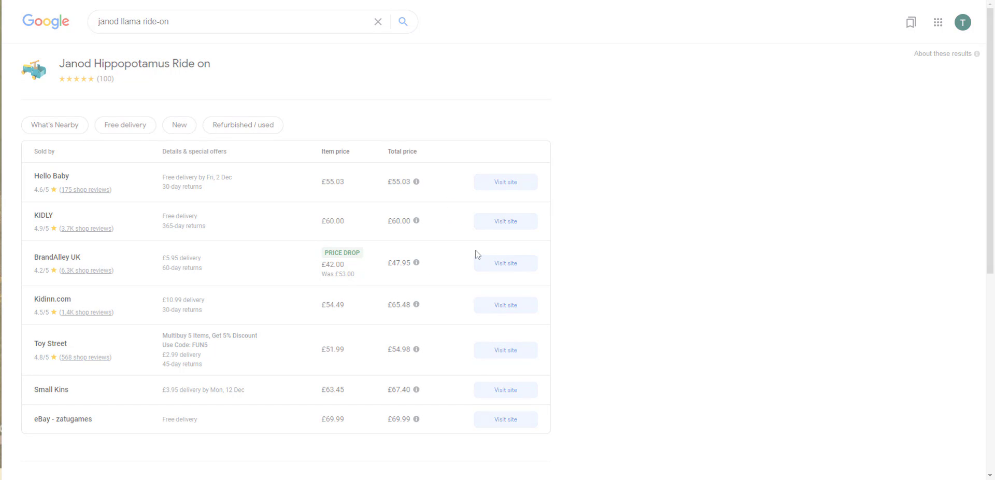